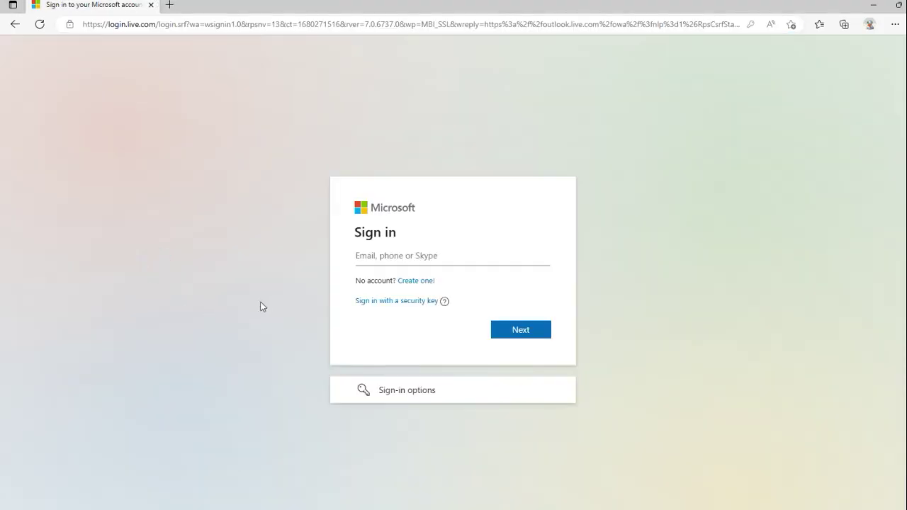
Step: In a new Image Creator tab, generate images for 'a dragon flying over a castle'
click(175, 5)
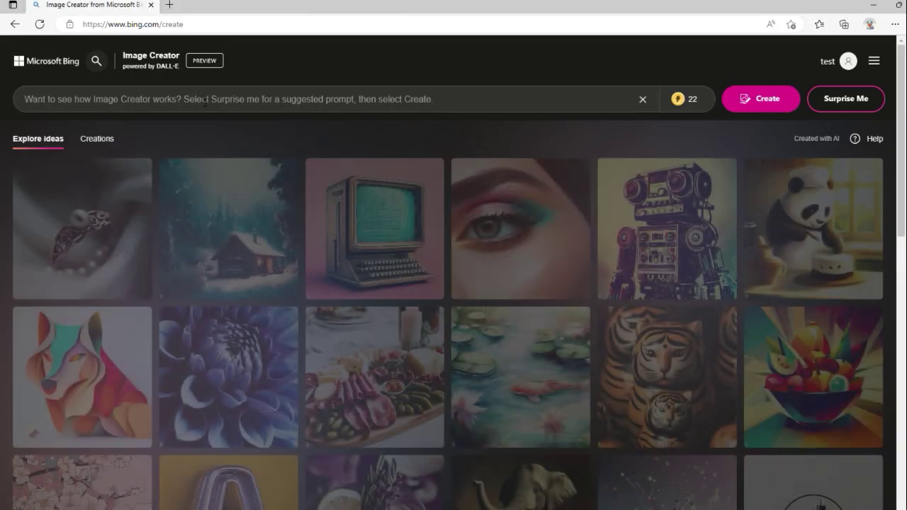
scroll(220, 157, down, 5)
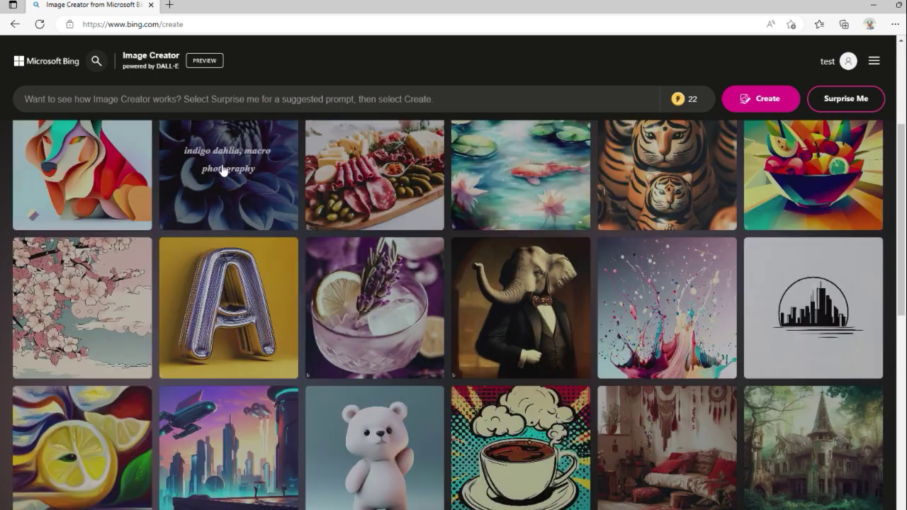
scroll(222, 170, down, 3)
scroll(221, 170, down, 2)
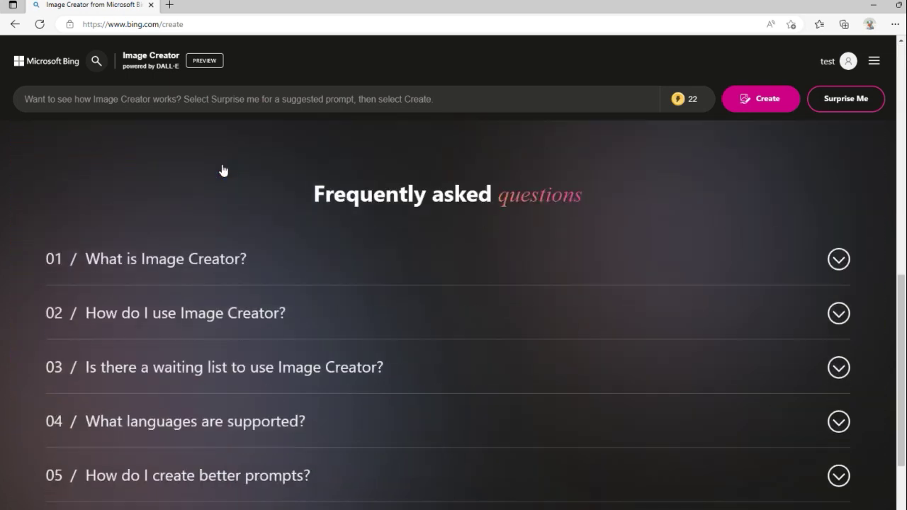
scroll(223, 177, up, 2)
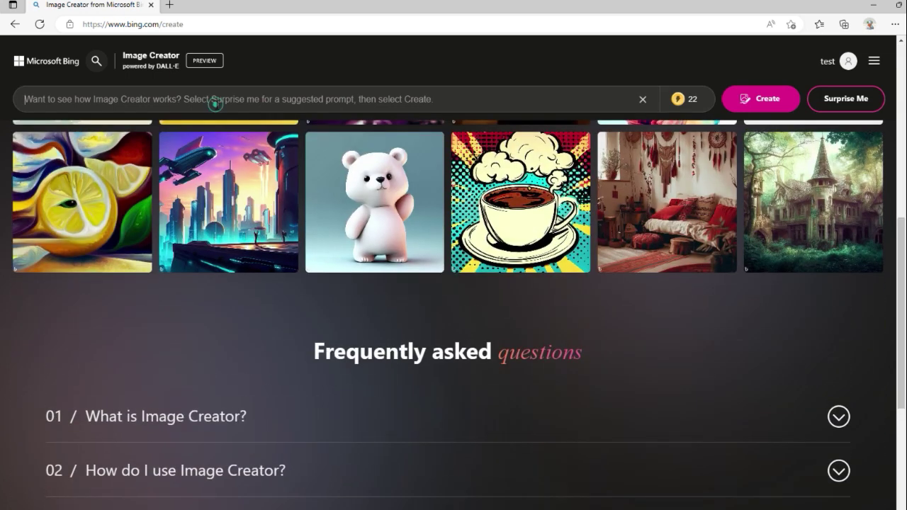
text(a dragon flying over a castle)
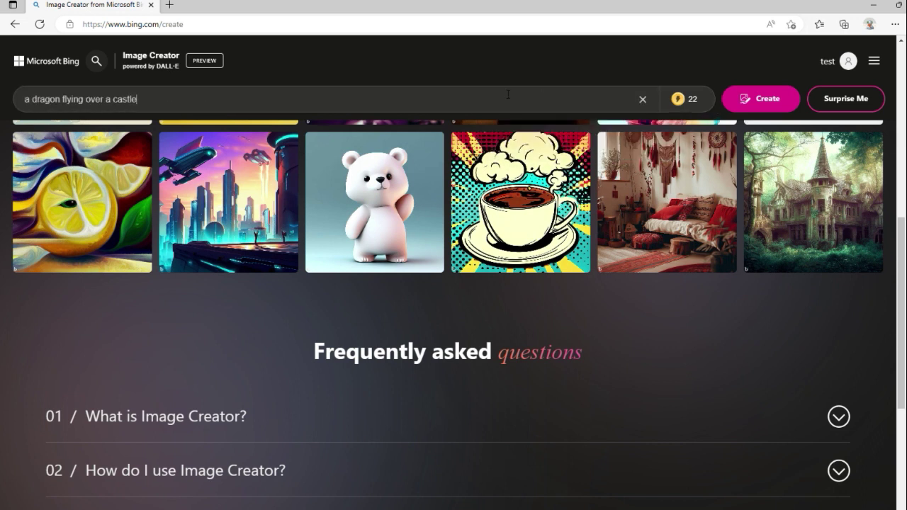
key(Return)
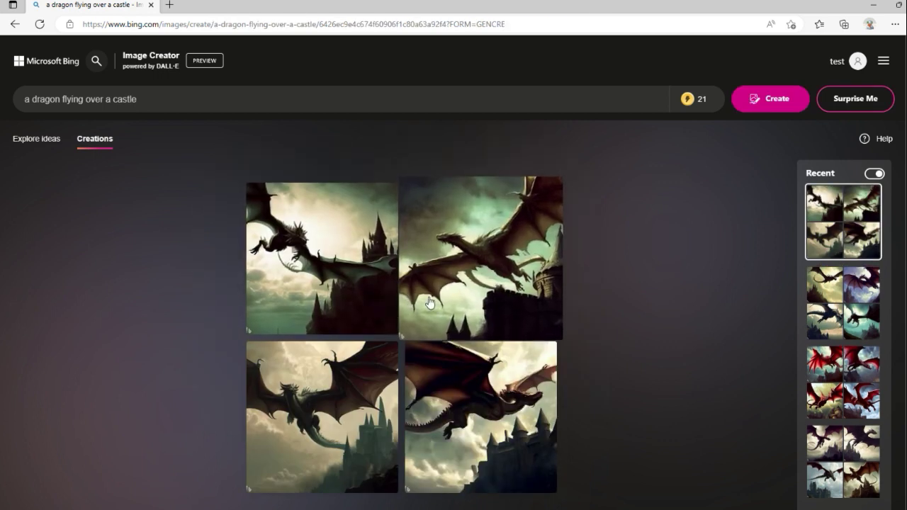
Step: Enlarge one dragon image, then return to the four-image grid
click(360, 435)
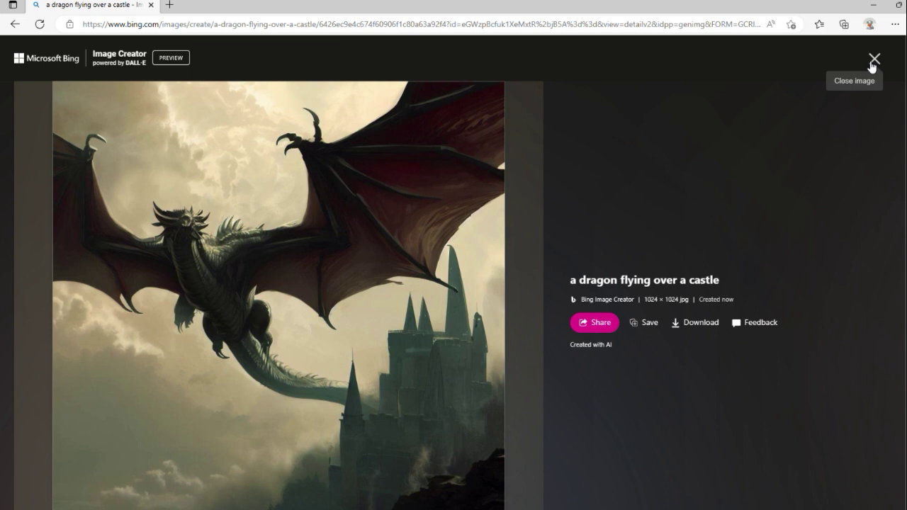
click(873, 67)
click(873, 67)
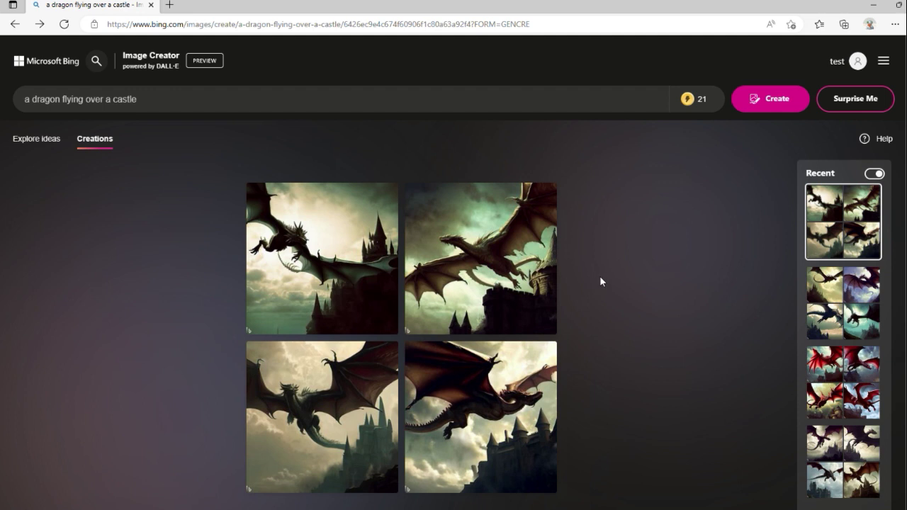
Step: Regenerate with 'a red dragon flying over a medieval castle' and preview the bottom-right result
triple_click(180, 97)
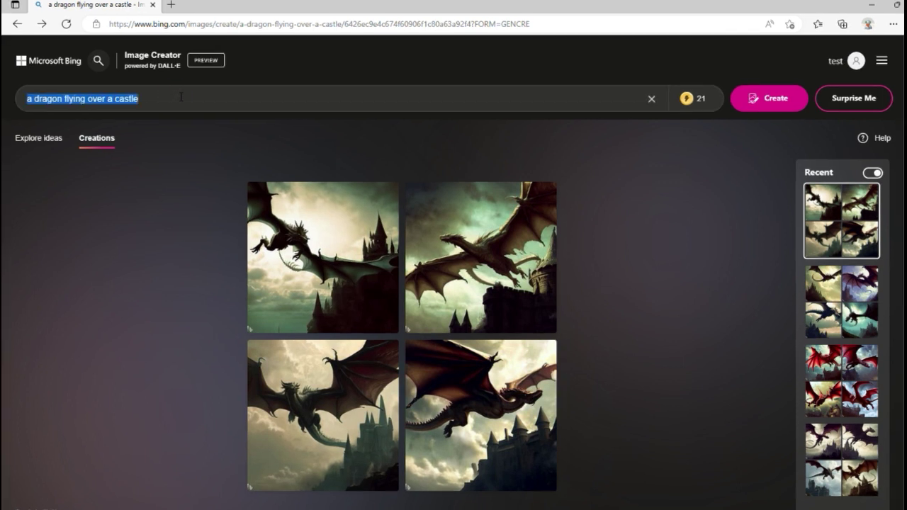
text(a red dragon flying over a medieval castle)
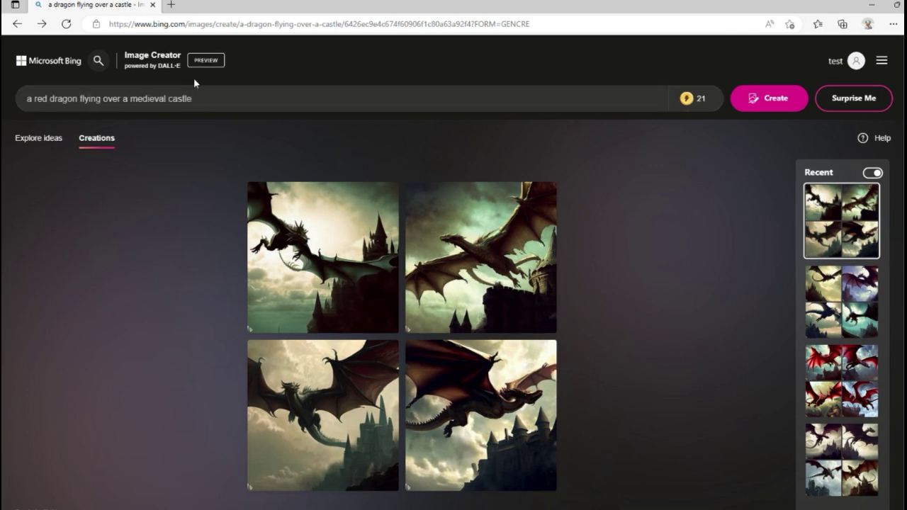
key(Return)
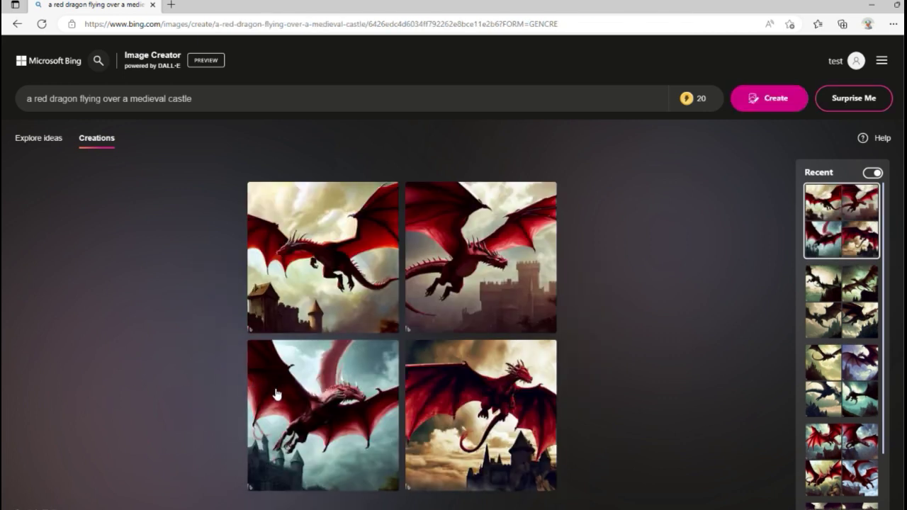
click(444, 435)
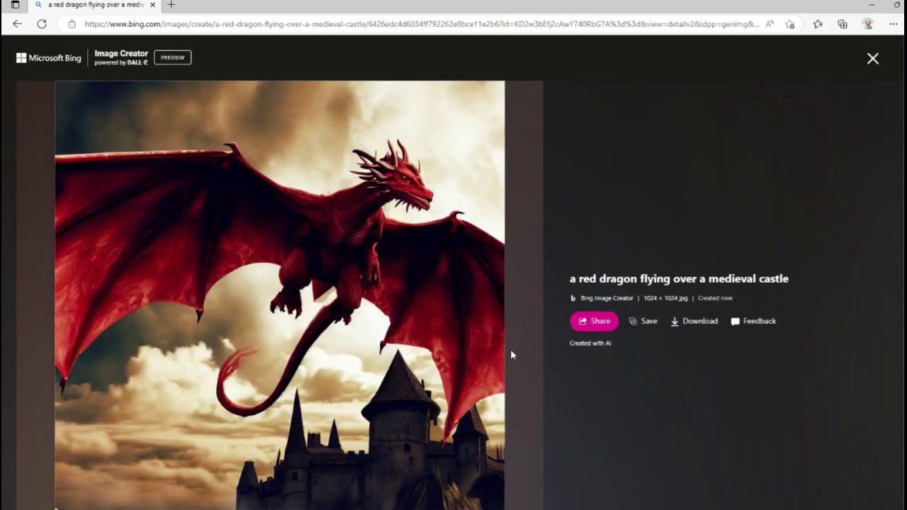
click(872, 60)
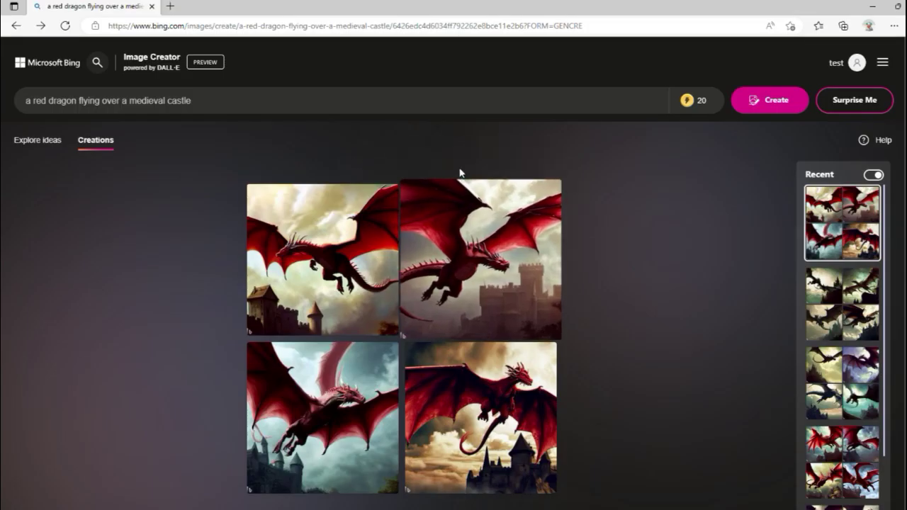
Step: Regenerate with 'a fierce red dragon flying over a dark medieval castle at night' and preview the top-left image
triple_click(444, 102)
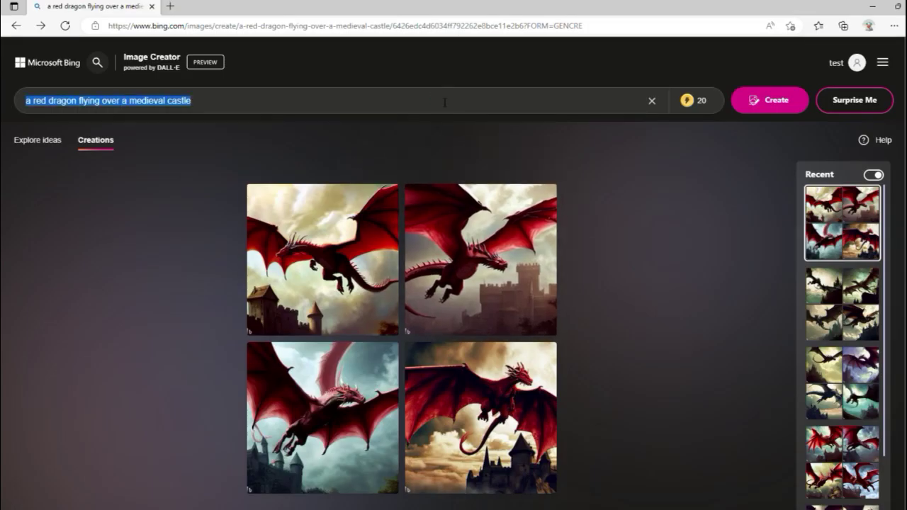
text(a fierce red dragon flying over a dark medieval castle at night)
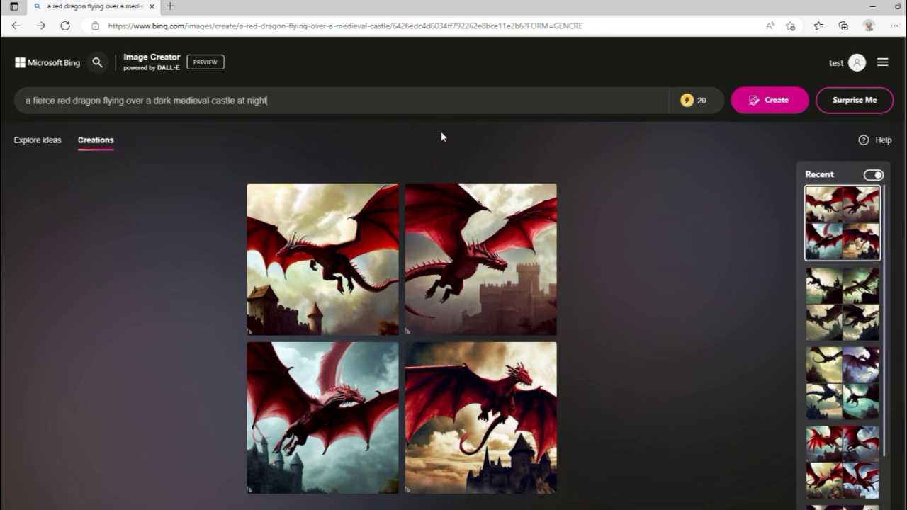
key(Return)
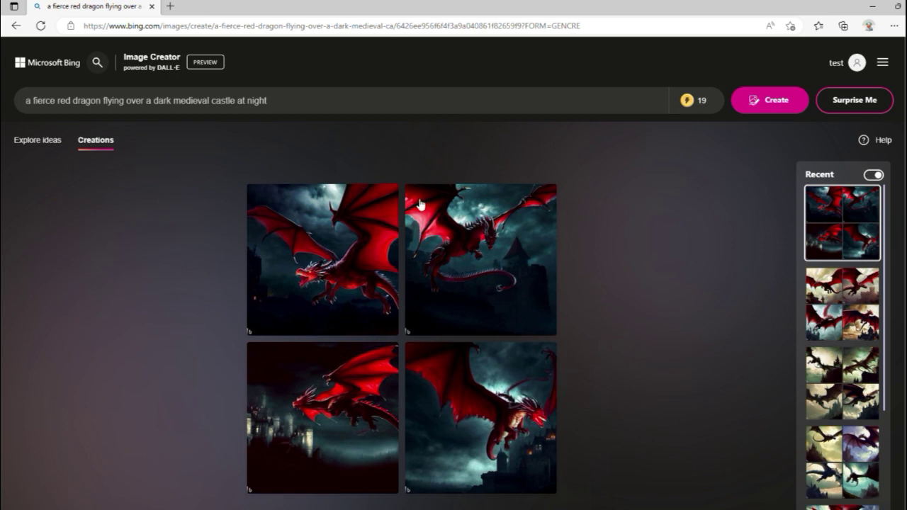
click(352, 330)
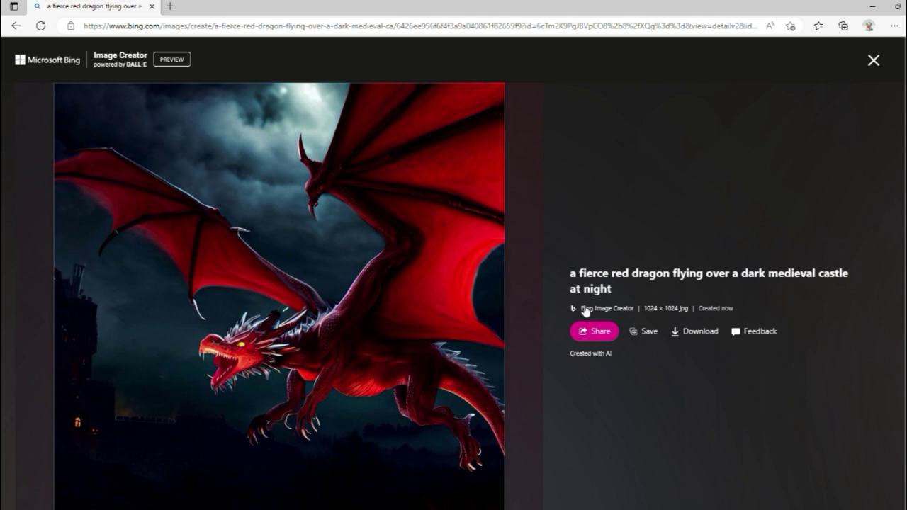
click(877, 67)
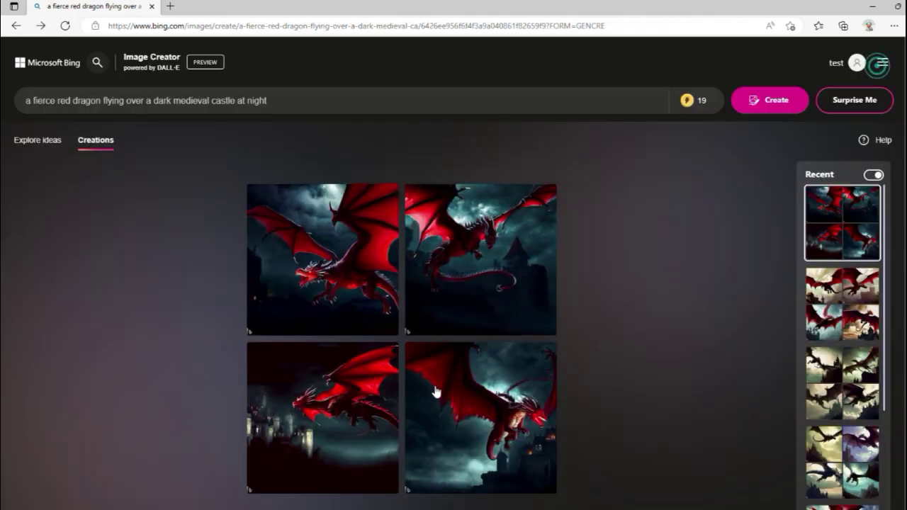
Step: Open the bottom-left night dragon image, the one with the lit castle windows, full size
click(352, 405)
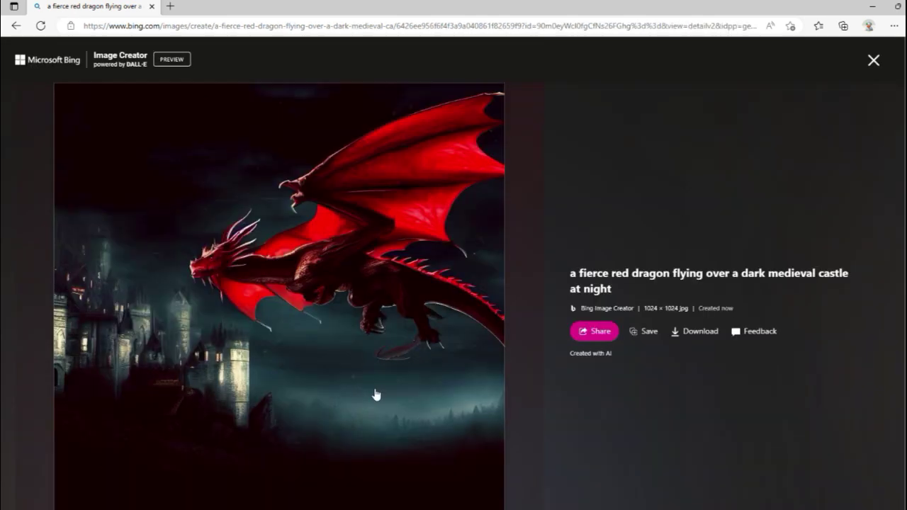